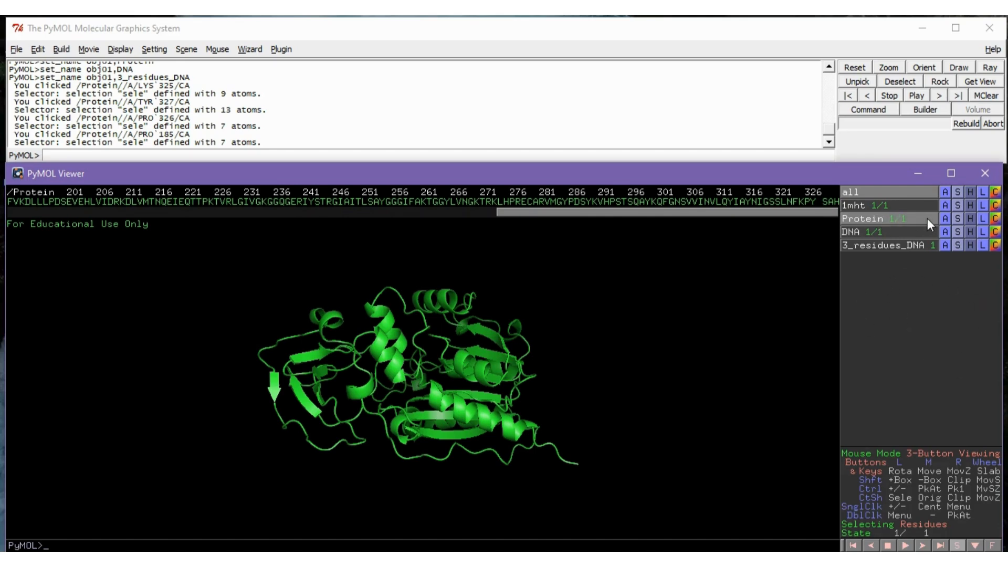
Label the residues of the Protein object
click(983, 219)
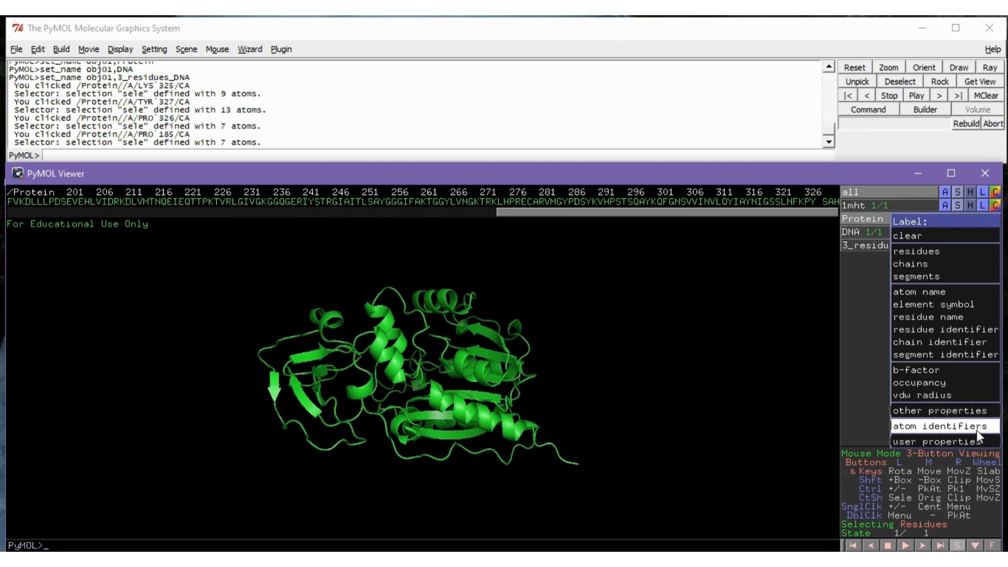
click(943, 252)
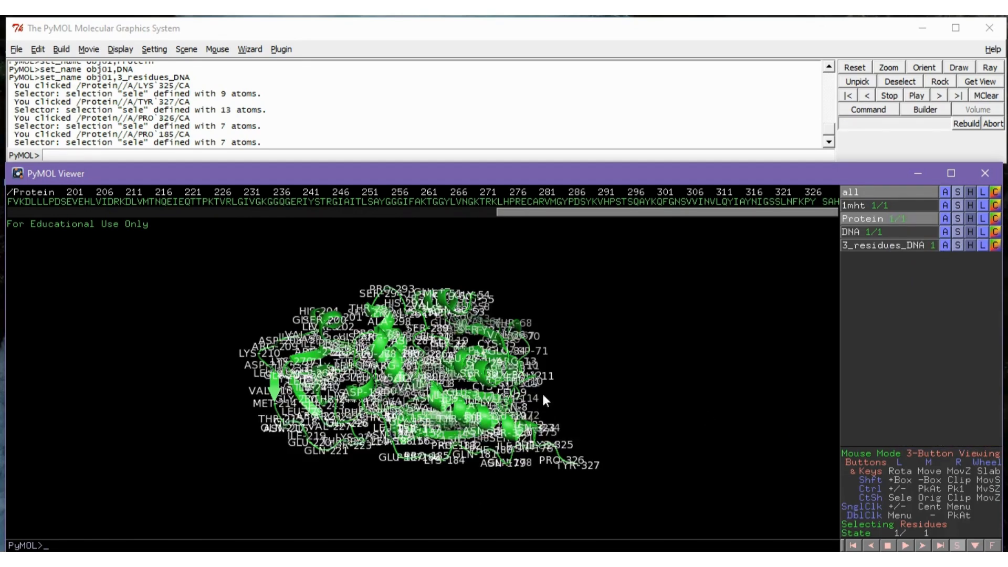
drag(551, 371, 809, 374)
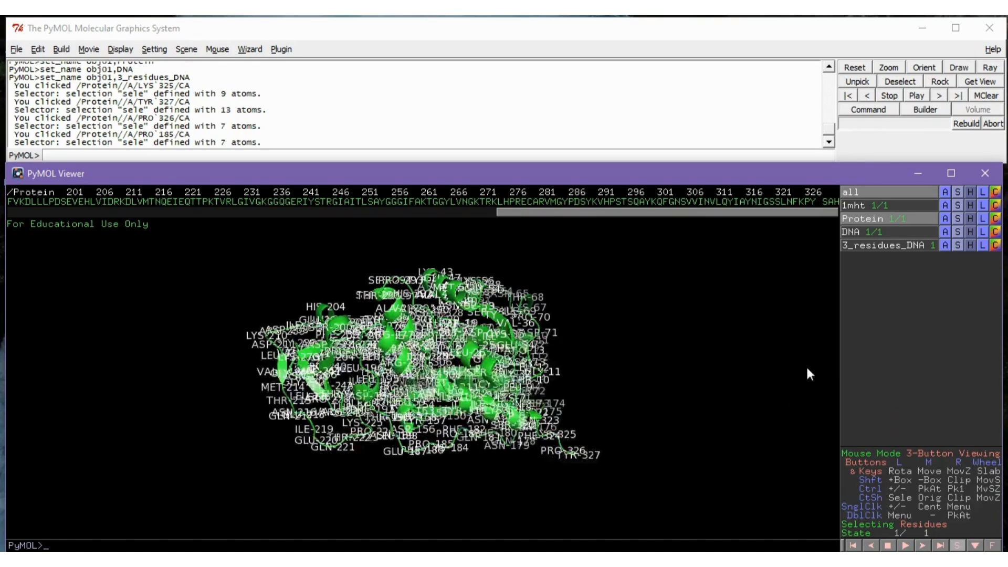
Select residue LYS-184 on the labelled protein chain, locate it in the sequence display, and deselect it
right_drag(447, 331, 501, 491)
right_drag(511, 289, 615, 493)
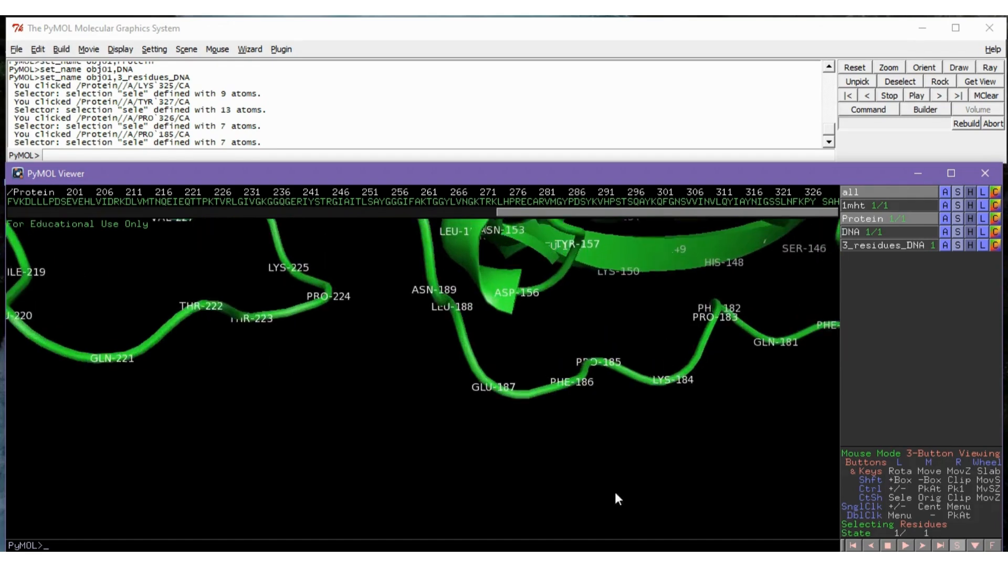
drag(615, 493, 322, 433)
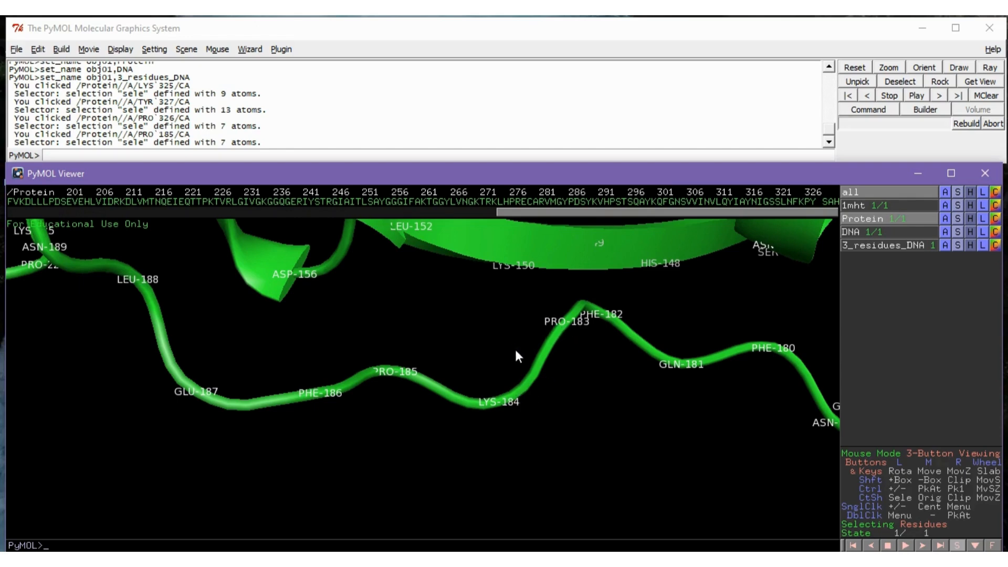
click(495, 405)
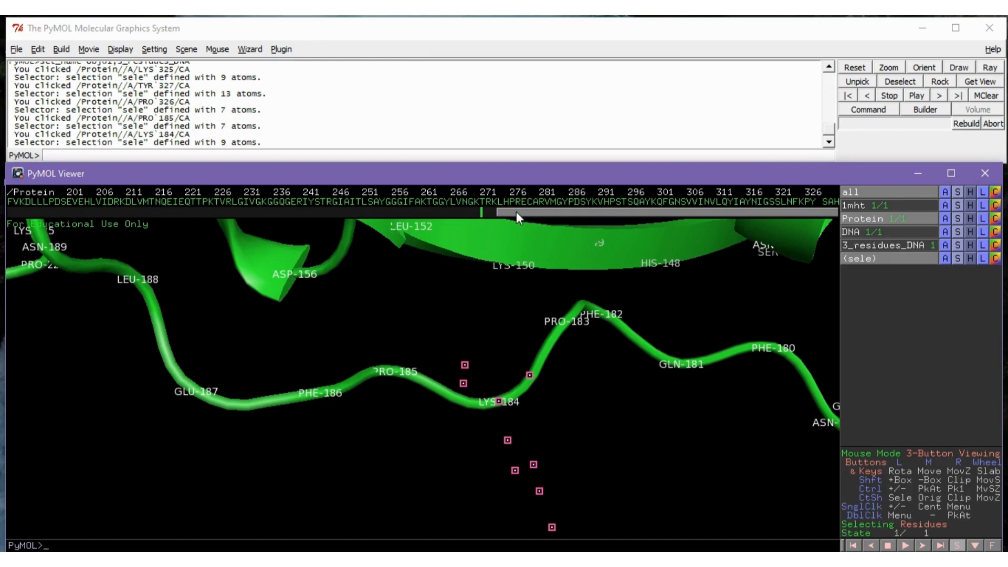
drag(516, 212, 333, 210)
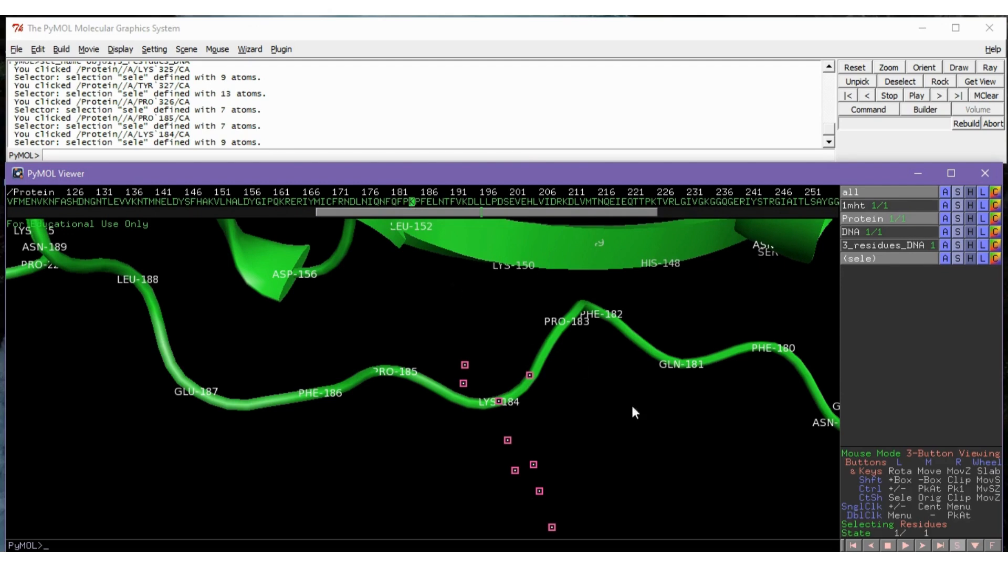
click(748, 462)
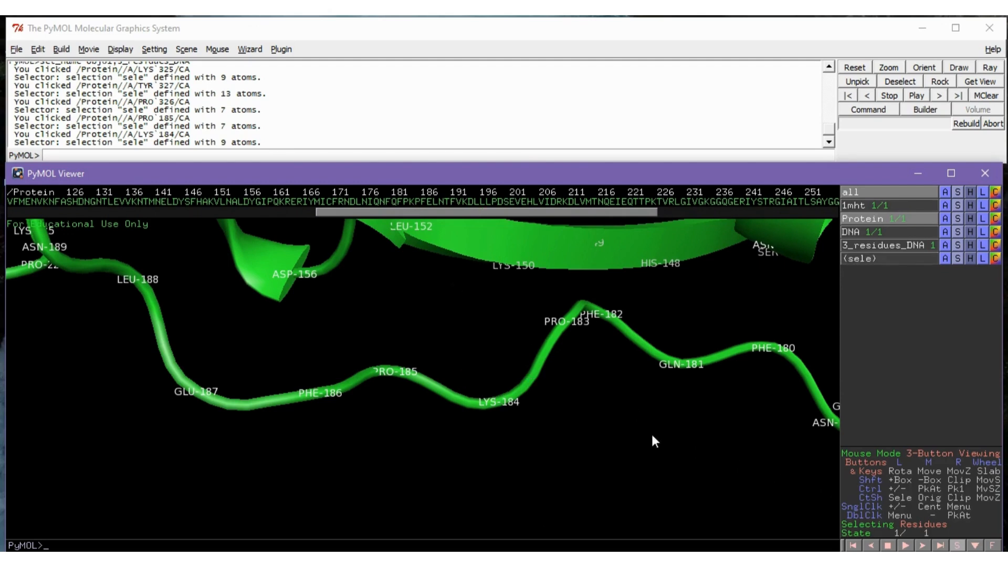
Zoom to everything visible and clear the residue labels from the Protein object
right_click(636, 403)
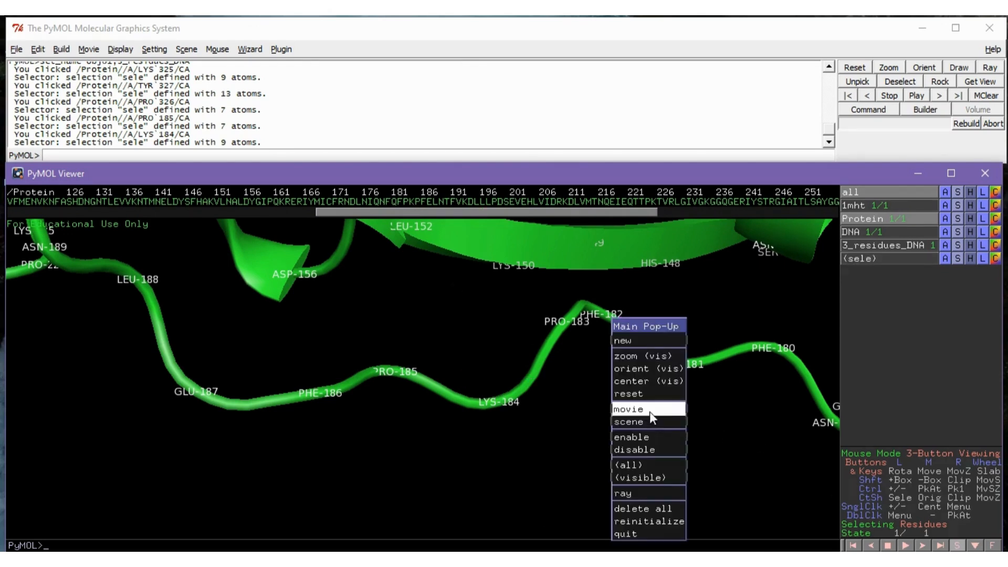
click(641, 359)
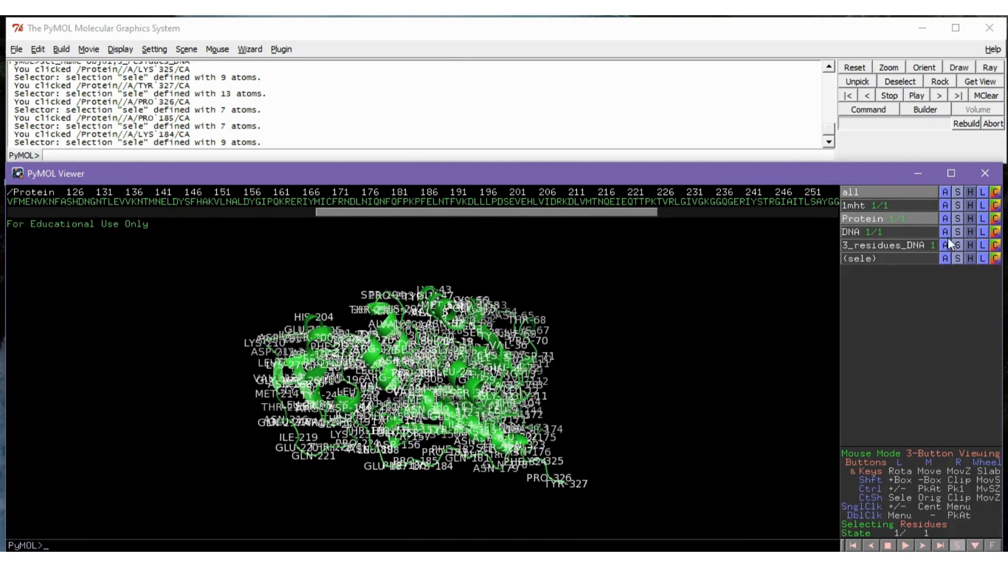
click(982, 219)
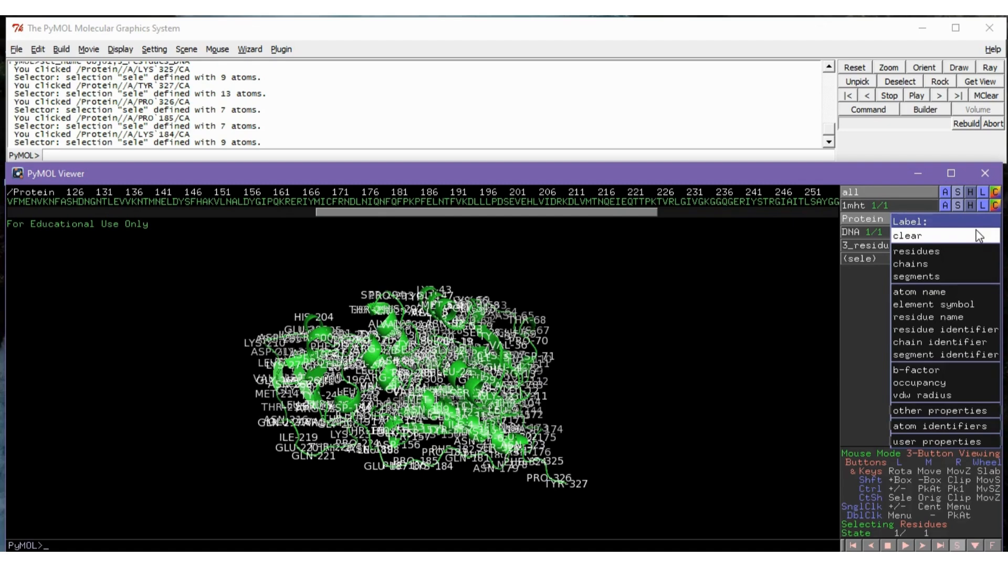
click(978, 236)
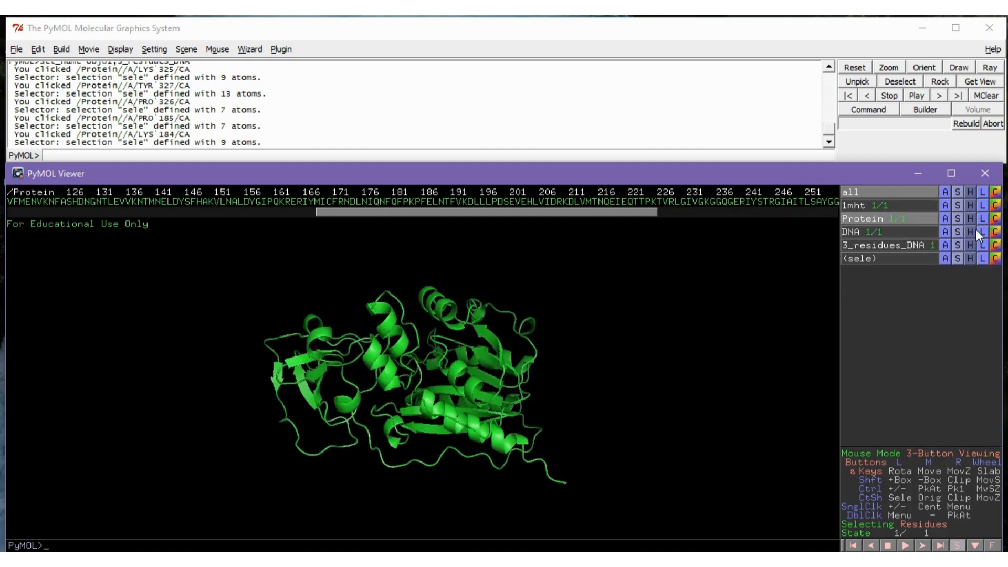
Show the DNA object alongside the protein and label the chains of both Protein and DNA
click(897, 234)
drag(464, 423, 493, 395)
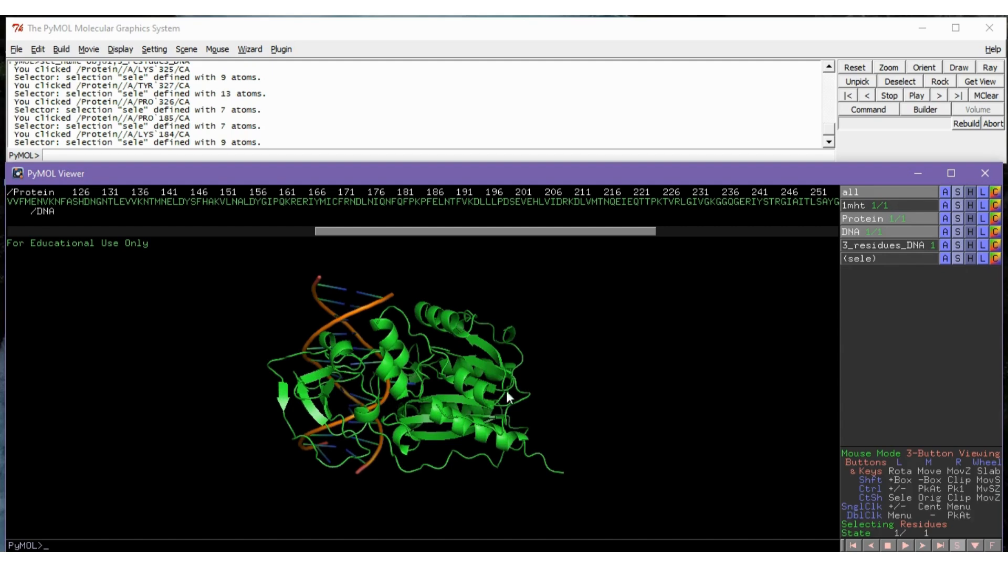
click(982, 218)
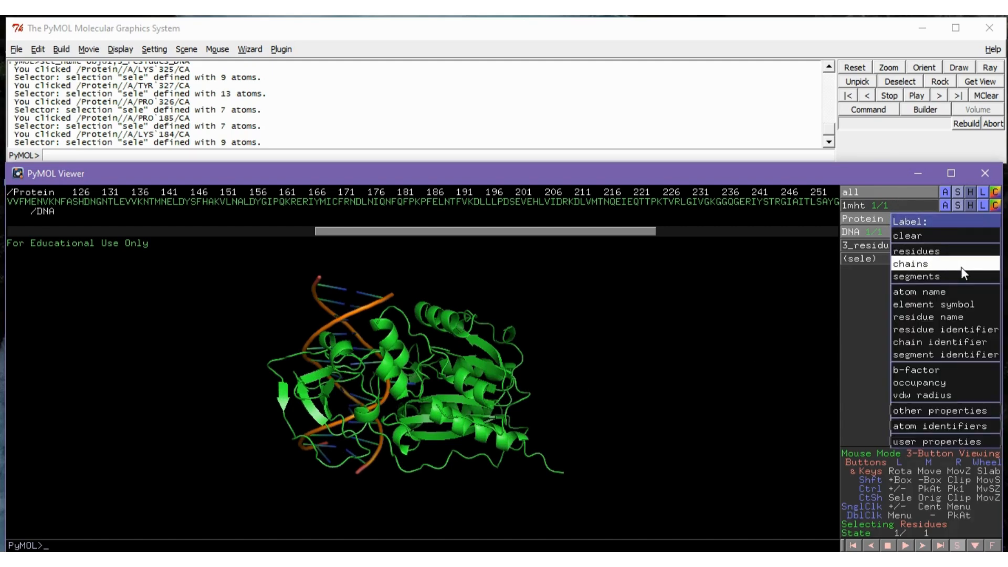
click(924, 264)
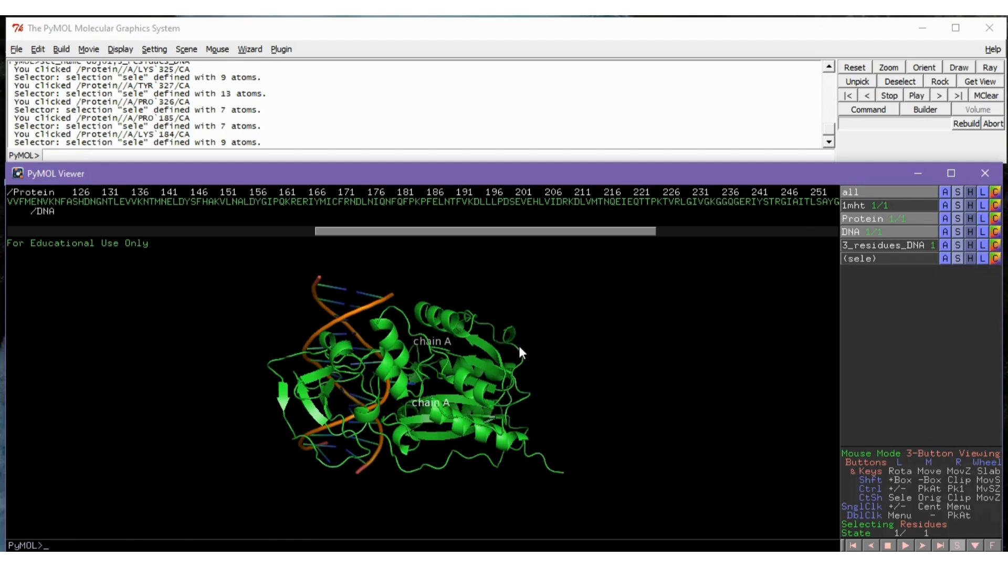
drag(520, 348, 535, 344)
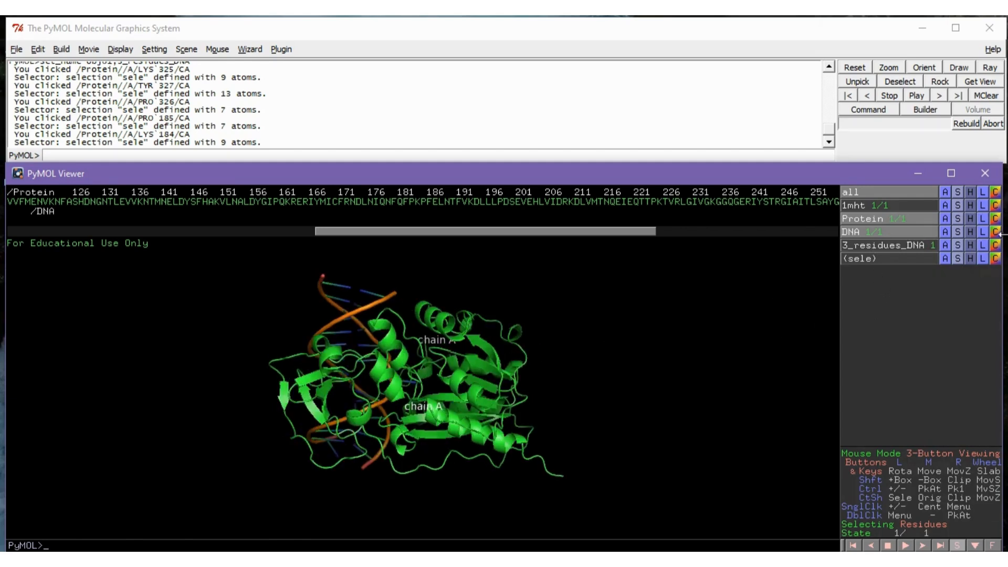
click(983, 232)
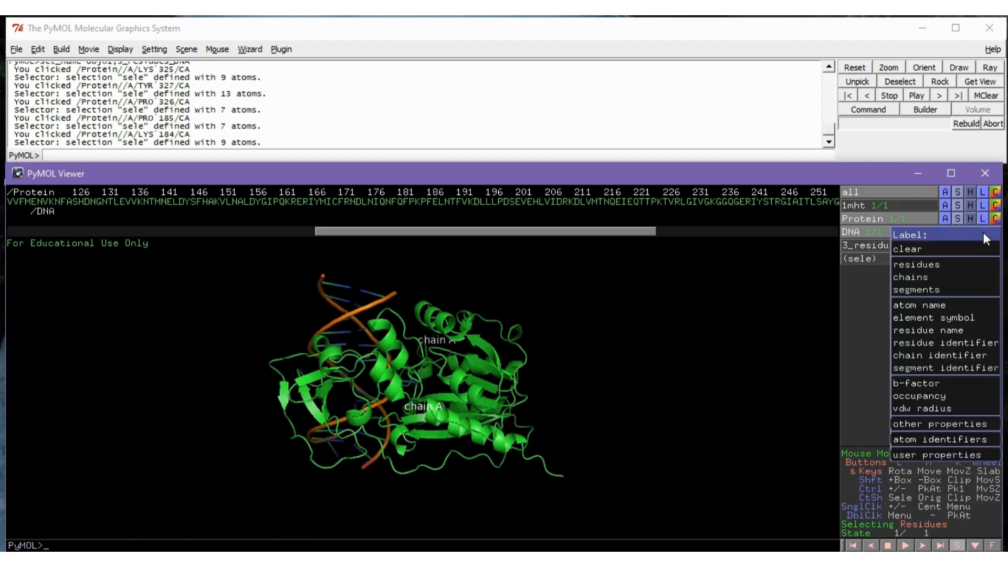
click(963, 277)
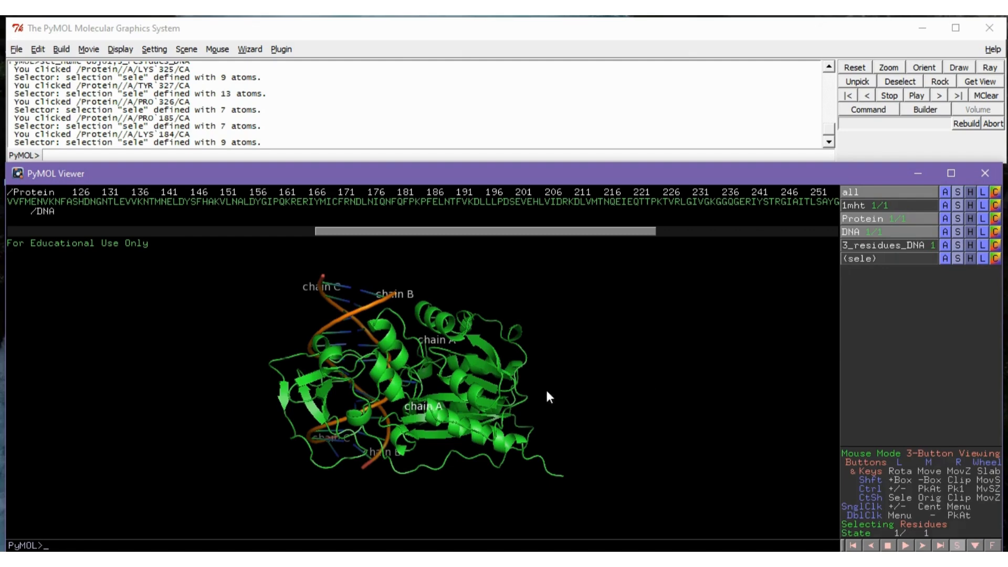
drag(547, 388, 431, 334)
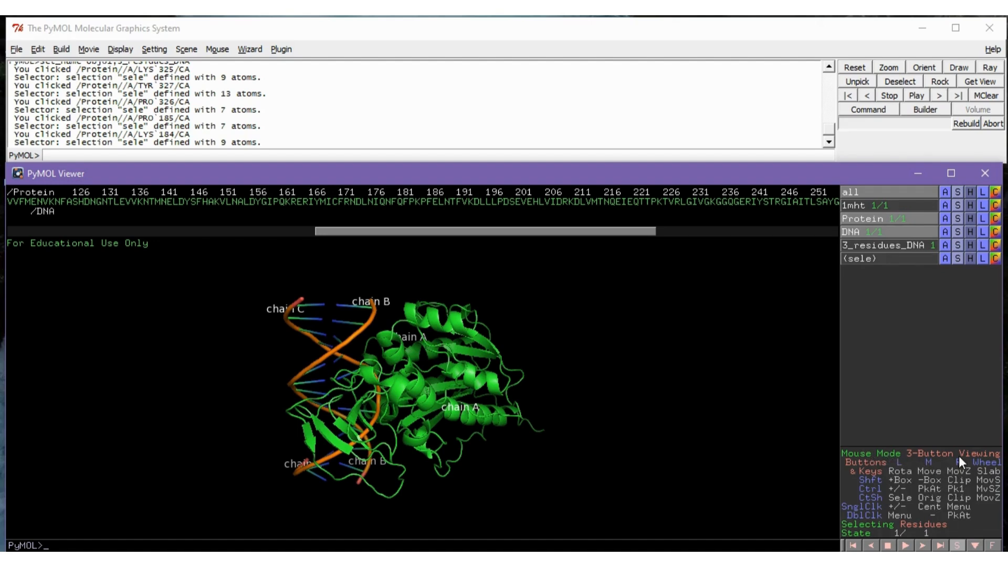
Change the mouse mode to 3-Button Editing and move the upper chain C and chain B labels clear of the DNA strand ends
click(932, 458)
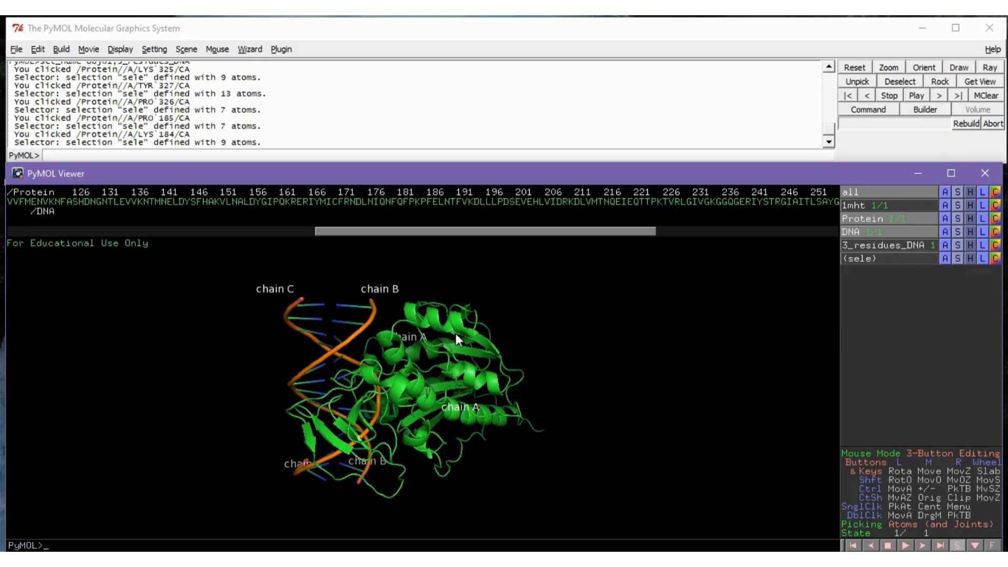
click(466, 406)
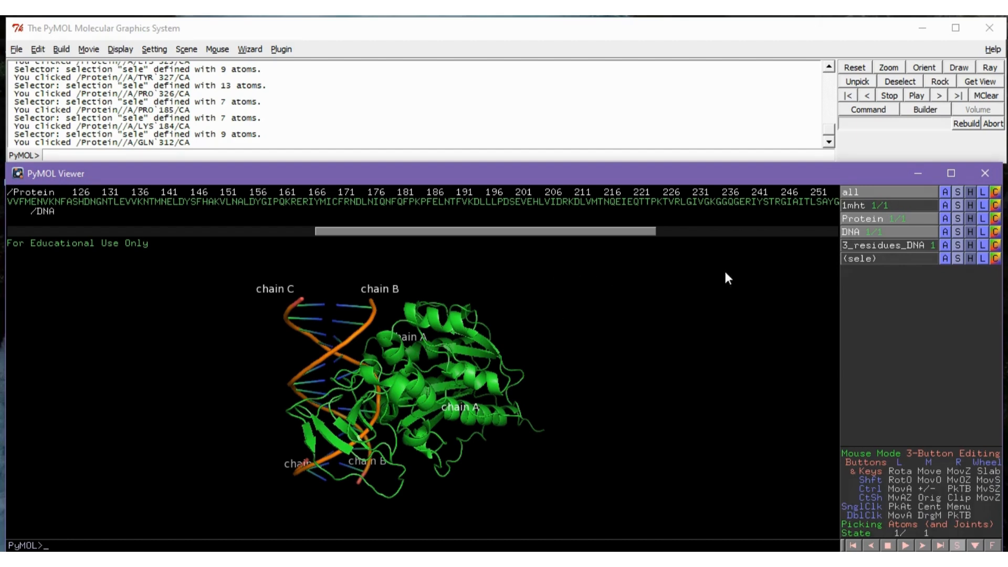
Clear the chain labels from Protein and DNA and return the mouse mode to 3-Button Viewing
click(981, 220)
click(975, 235)
click(982, 232)
click(966, 254)
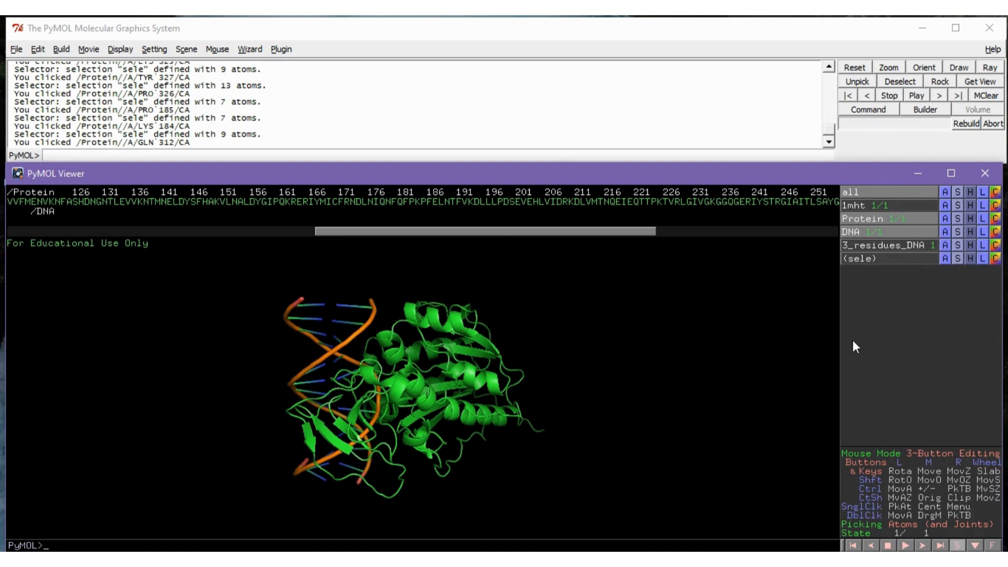
click(944, 457)
Hide Protein and DNA, display only 3_residues_DNA, and orient the view on the visible atoms
mouse_move(615, 443)
mouse_down()
mouse_move(625, 423)
mouse_move(603, 396)
mouse_move(617, 450)
mouse_up()
click(874, 217)
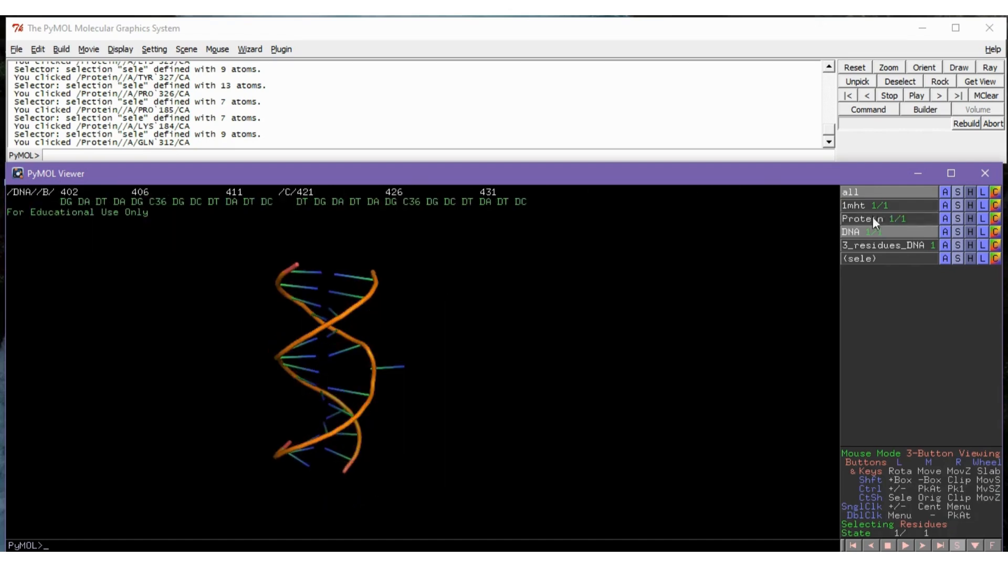
click(873, 232)
click(873, 245)
mouse_move(438, 419)
mouse_down()
mouse_move(474, 458)
mouse_move(456, 427)
mouse_up()
right_click(478, 395)
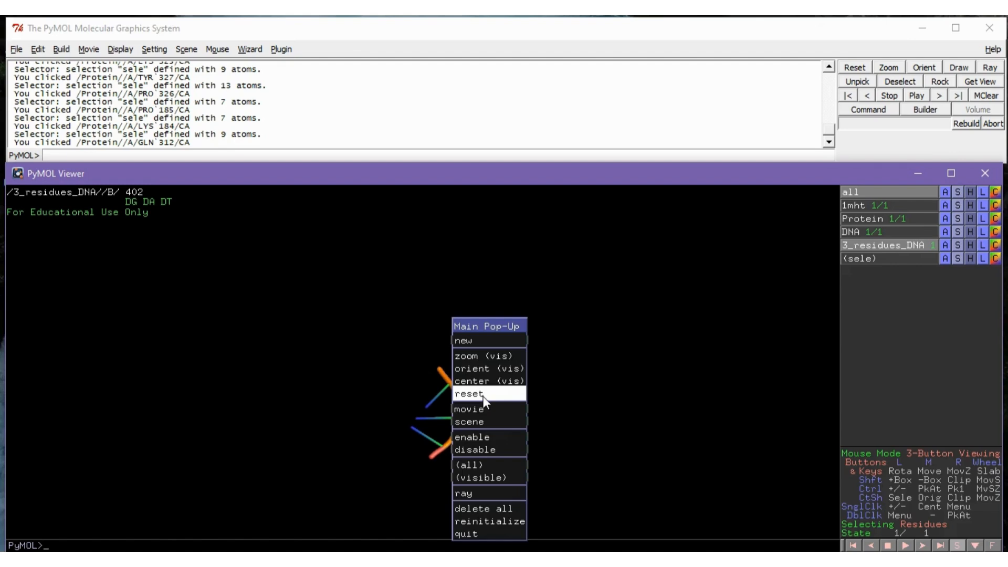
click(493, 369)
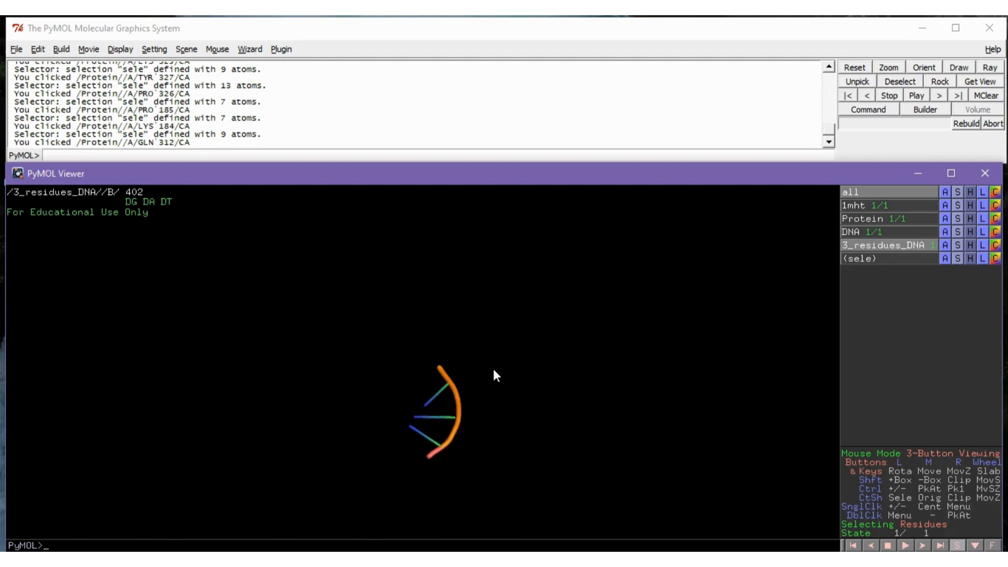
Show 3_residues_DNA as sticks only and label its atoms by atom name
click(958, 245)
mouse_move(956, 262)
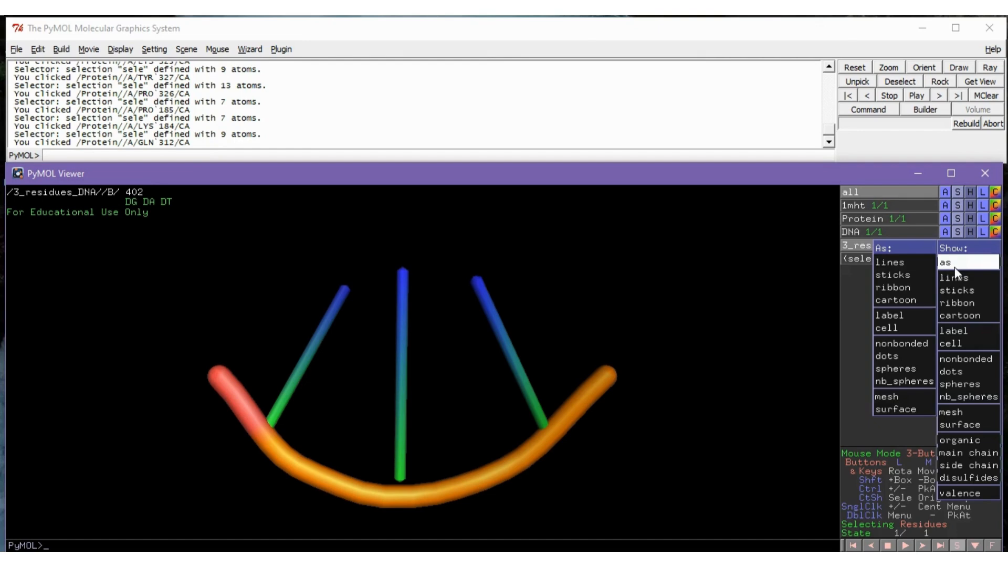
click(919, 275)
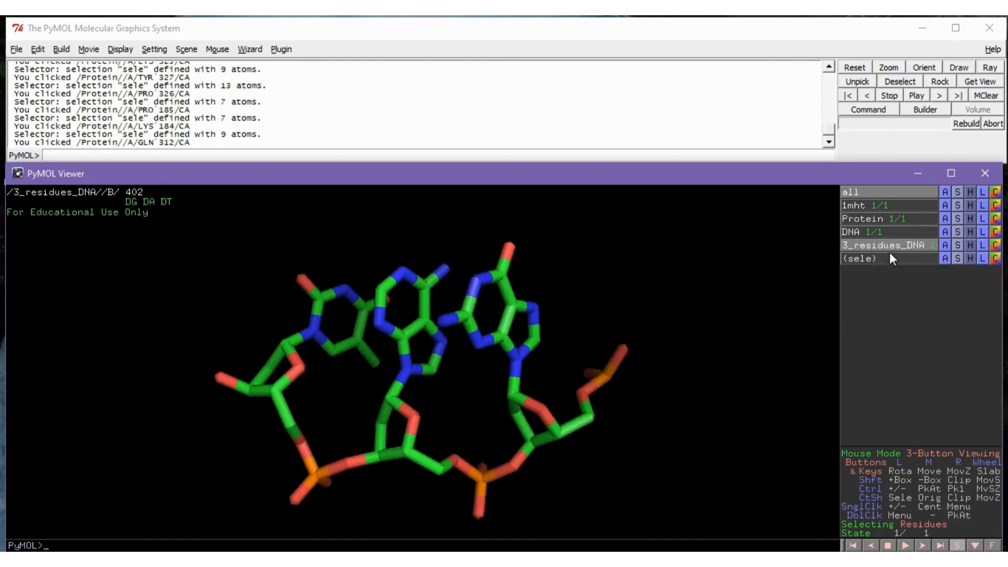
click(983, 245)
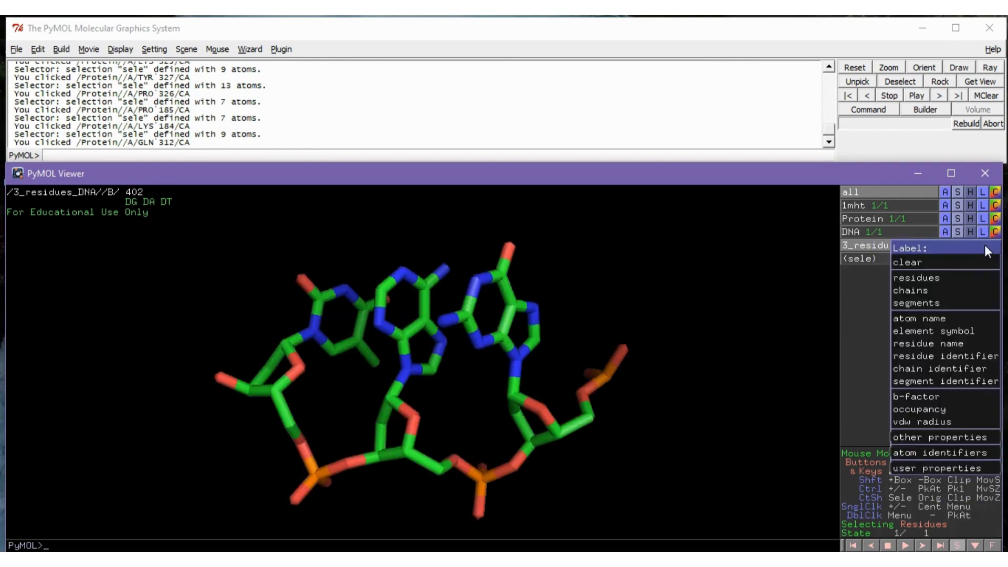
click(946, 319)
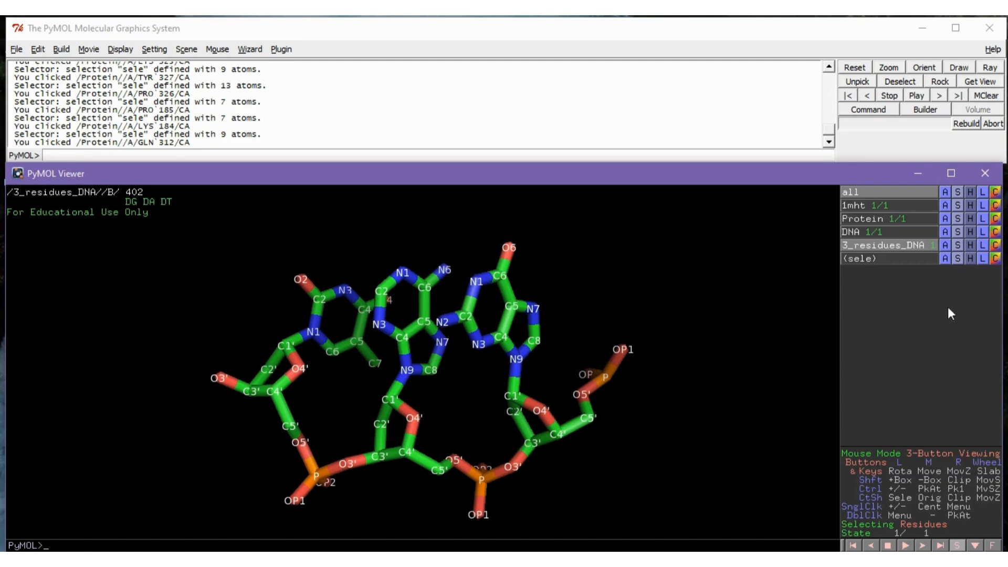
Clear the atom name labels from 3_residues_DNA
click(982, 245)
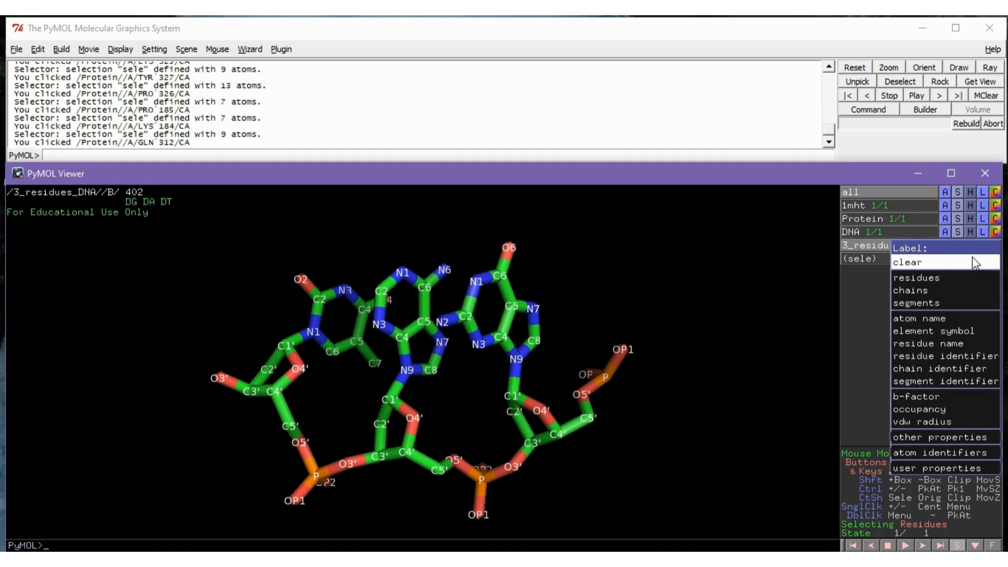
click(975, 263)
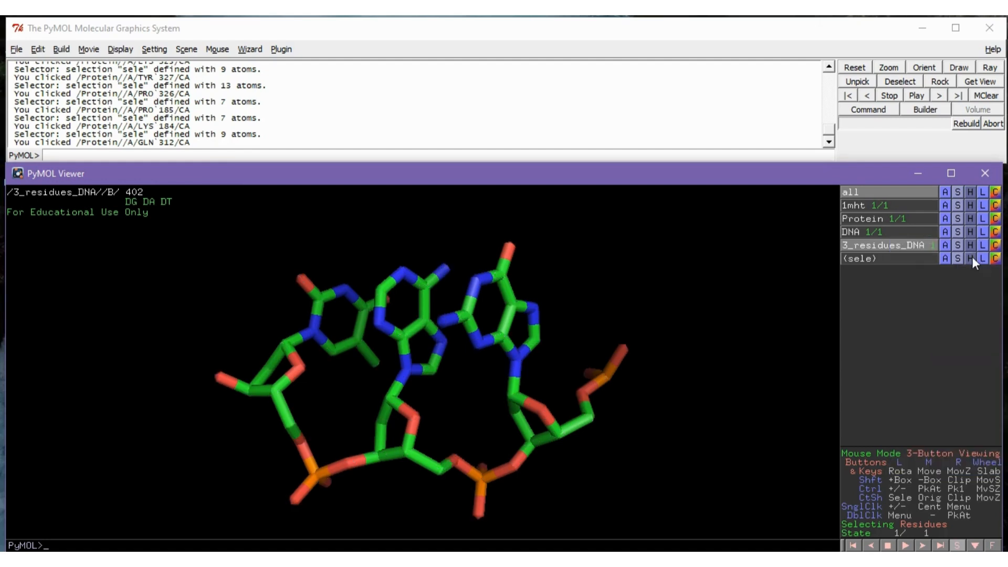
middle_drag(607, 385, 602, 361)
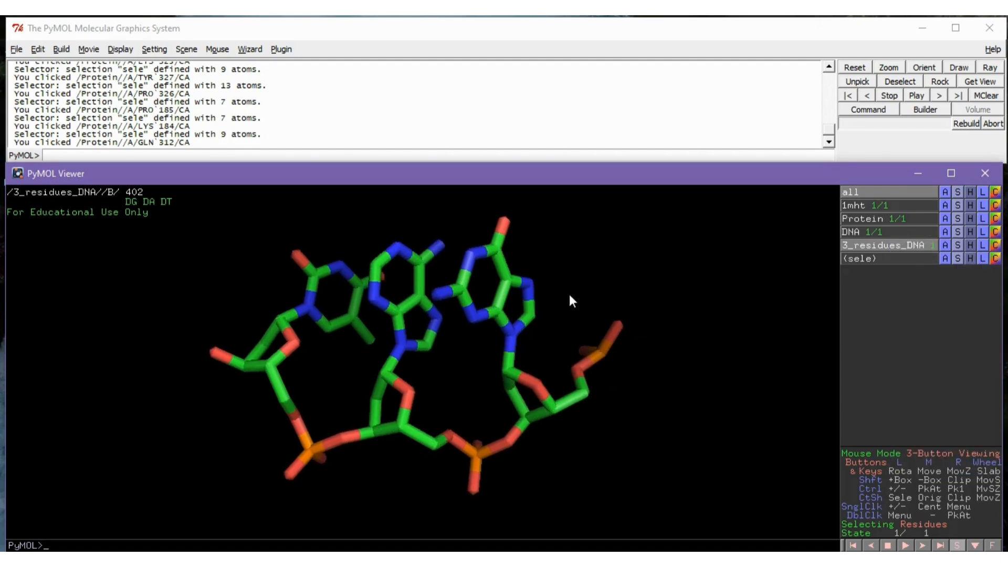
Change the mouse mode to 3-Button Editing and pick atoms C4', C5' and P of residue DG-402
click(954, 454)
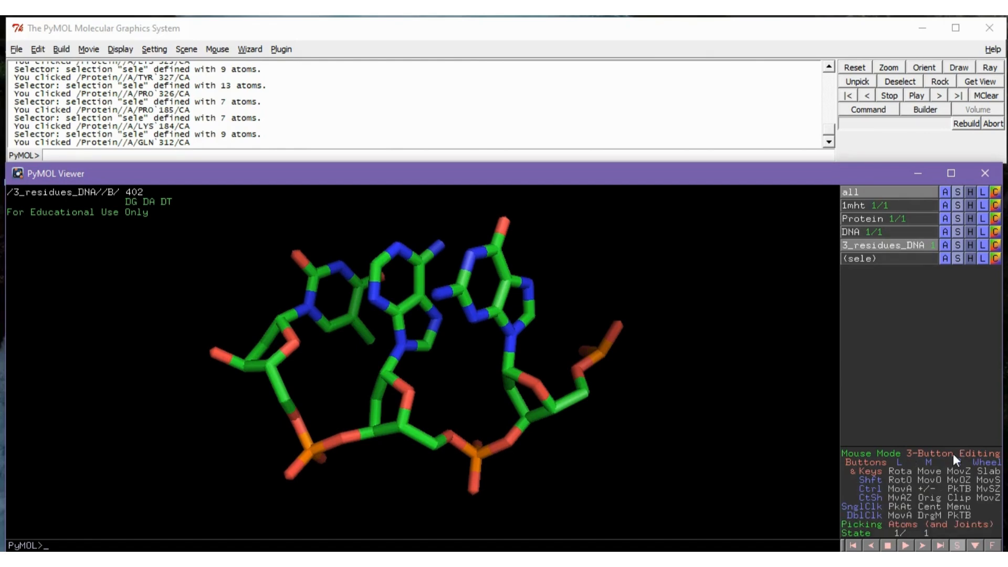
click(551, 407)
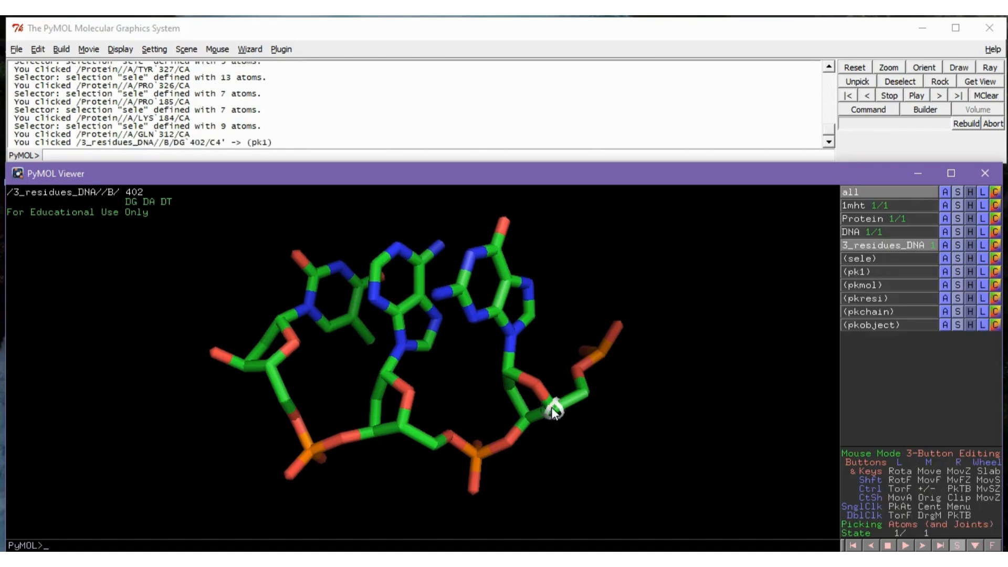
click(583, 394)
click(600, 351)
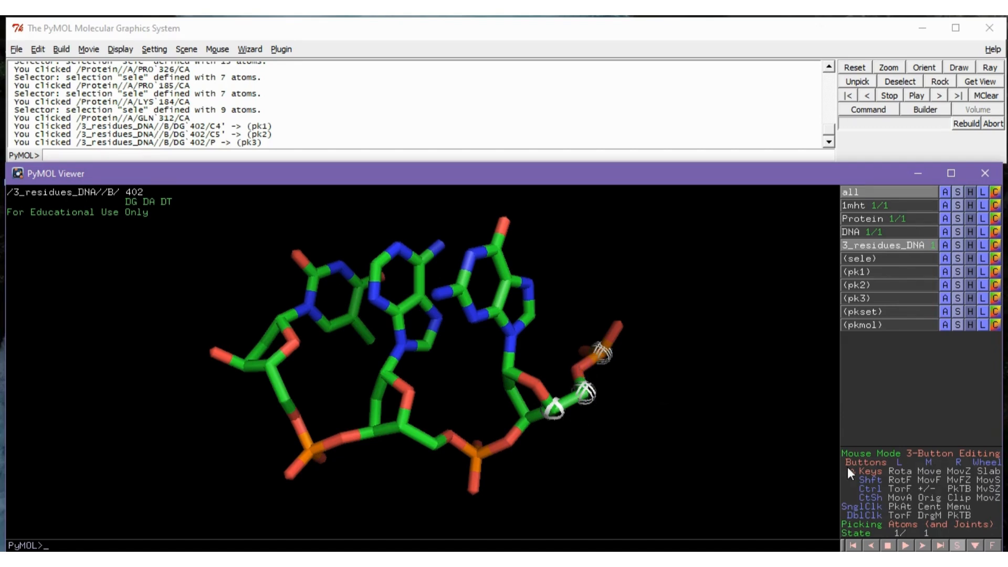
Return the mouse mode to 3-Button Viewing and select the whole DG-402 residue through its phosphorus atom
click(915, 456)
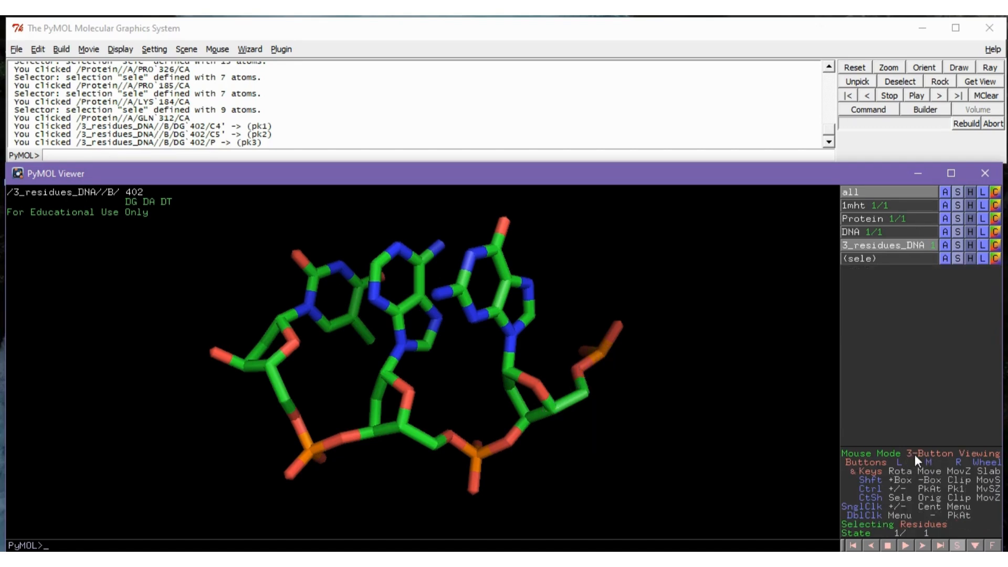
click(599, 352)
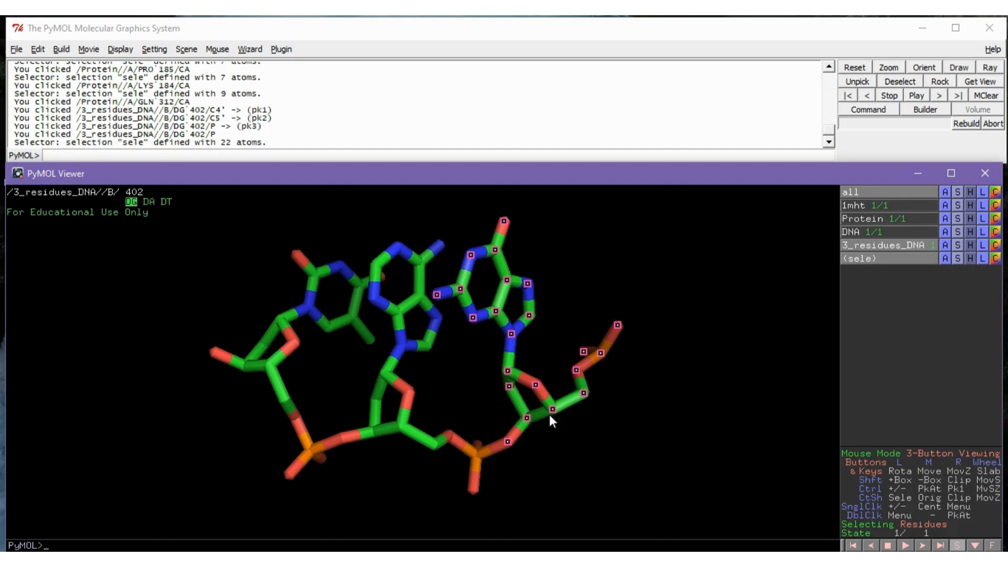